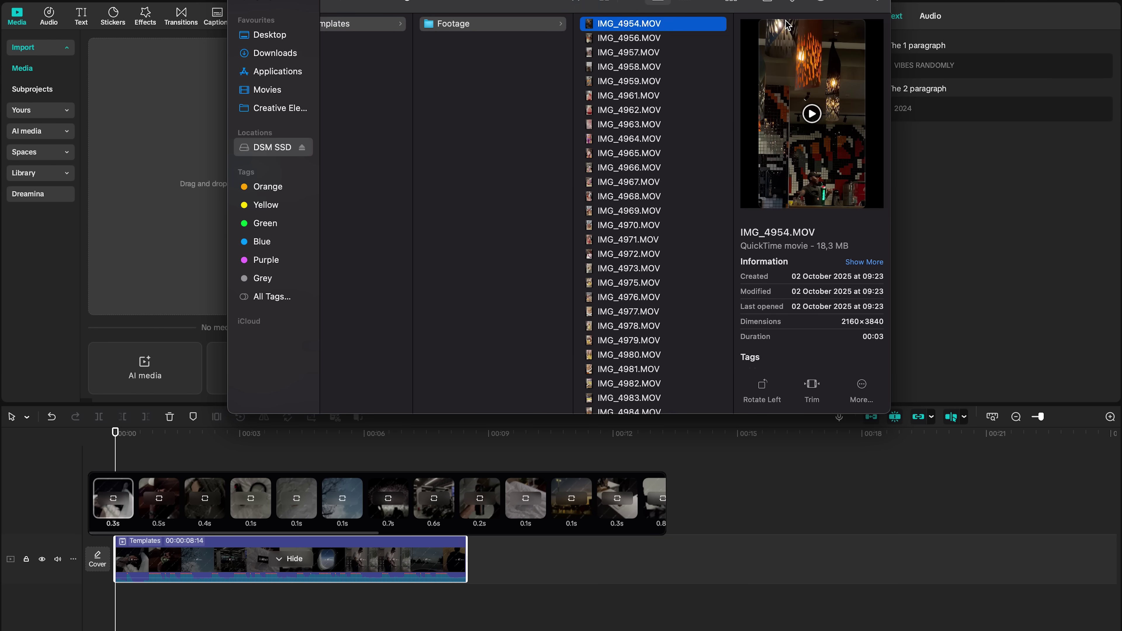
- Select all 36 clips in the Footage folder of the import picker
{"action": "key", "text": "super+a"}
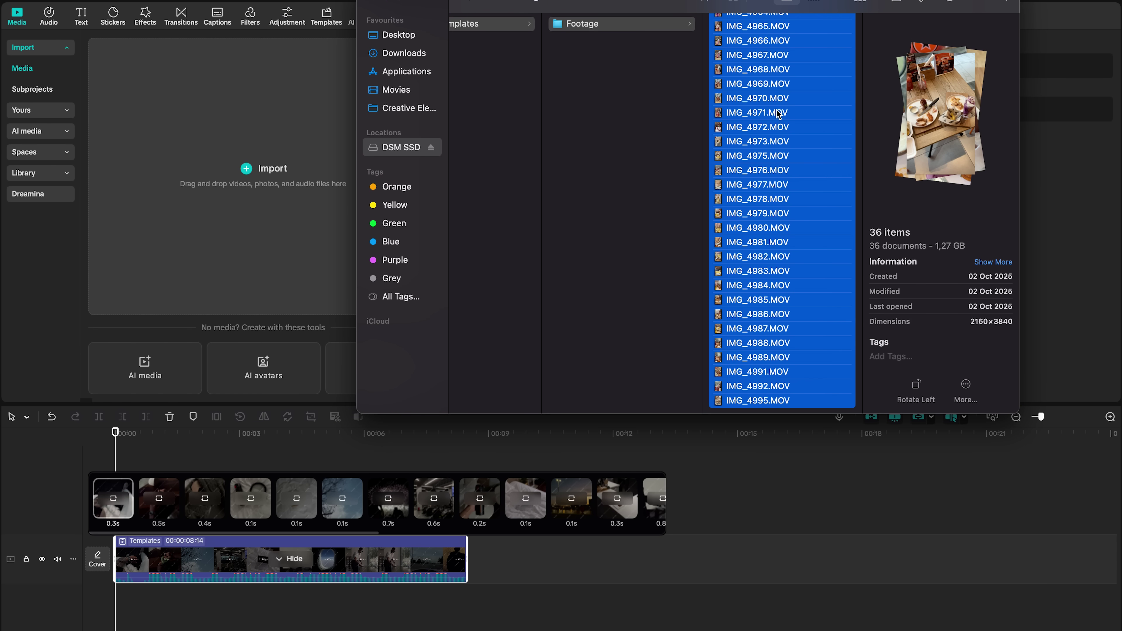
- Drag the 36 selected Footage clips from Finder into CapCut's media library
{"action": "left_click_drag", "start_coordinate": [785, 128], "coordinate": [258, 194]}
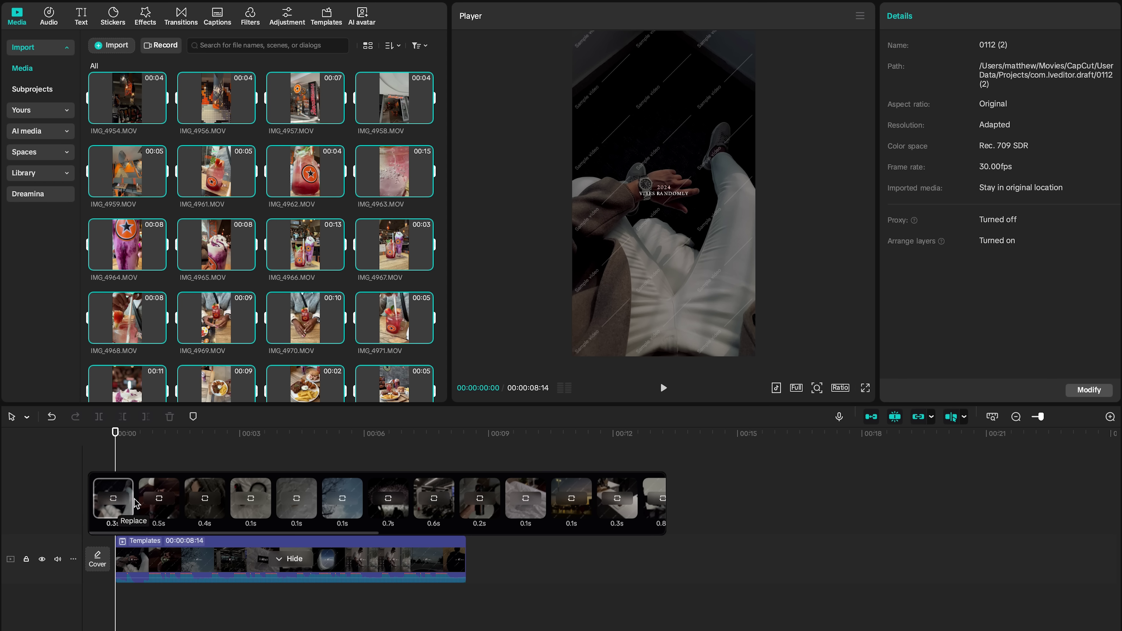
- Show the template's 25 replaceable clips, try putting IMG_4958 in the first slot, then undo
{"action": "left_click", "coordinate": [244, 561]}
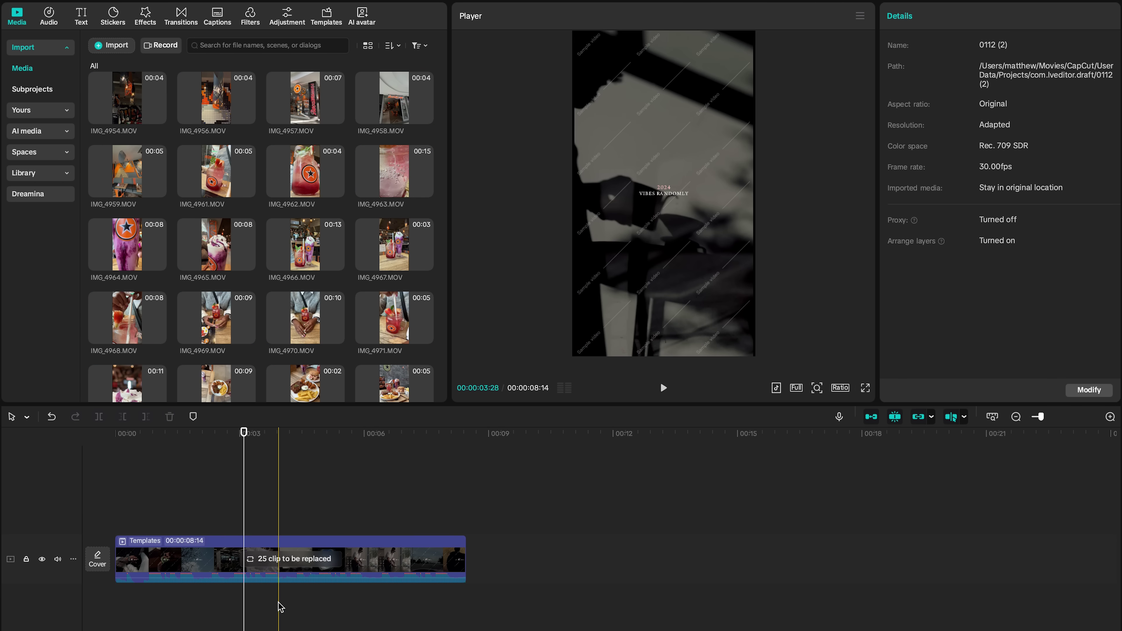
{"action": "left_click", "coordinate": [262, 561]}
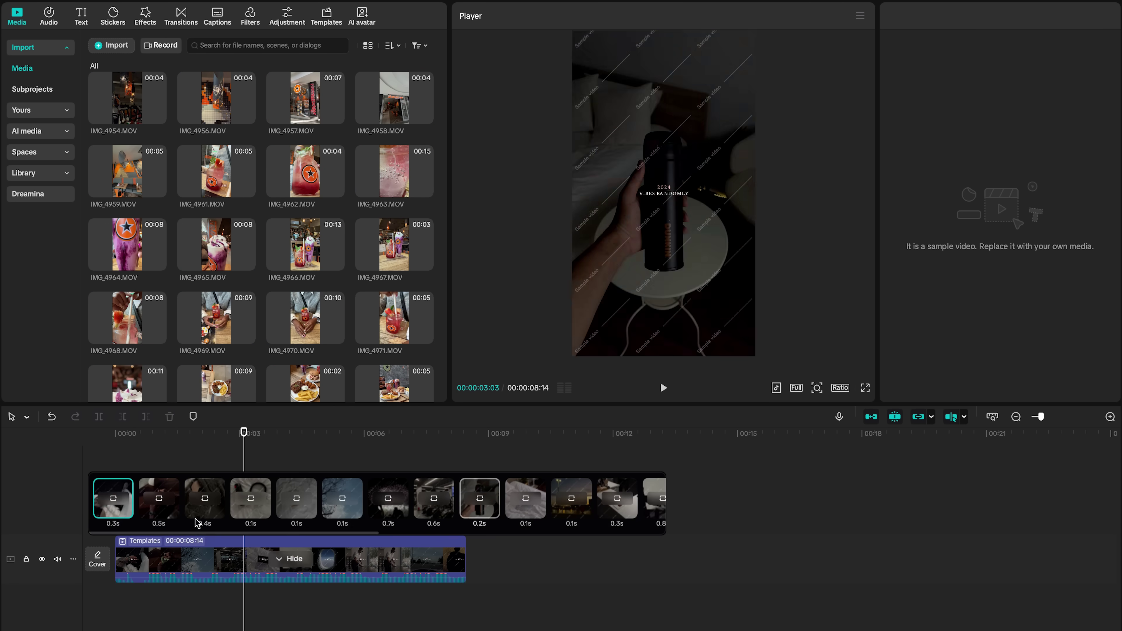
{"action": "left_click", "coordinate": [111, 498]}
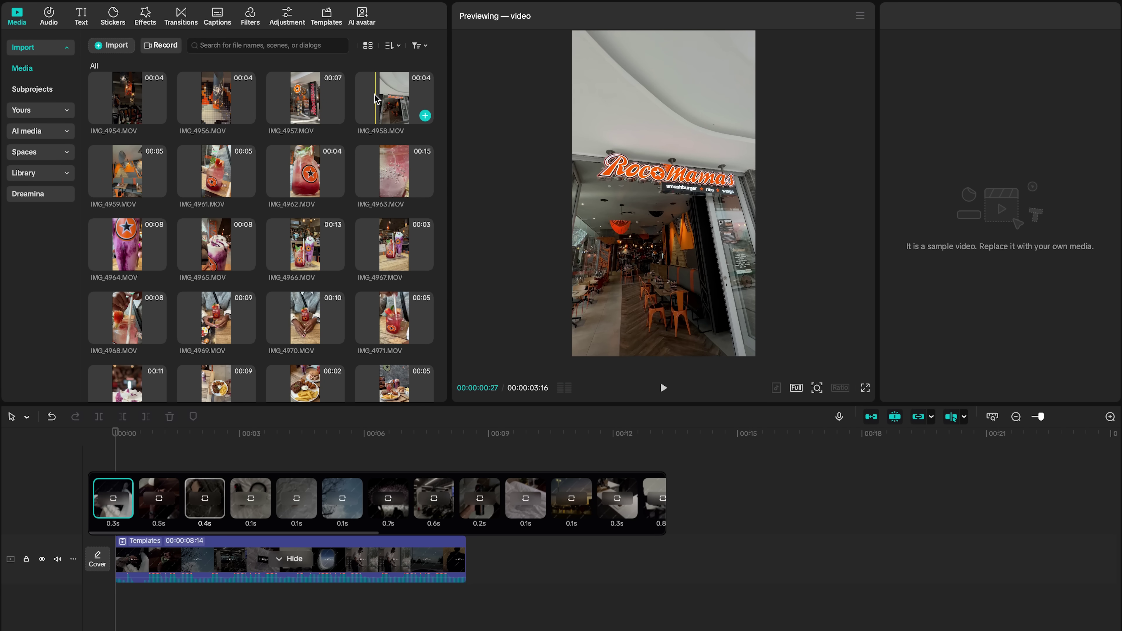
{"action": "left_click_drag", "start_coordinate": [382, 100], "coordinate": [427, 144]}
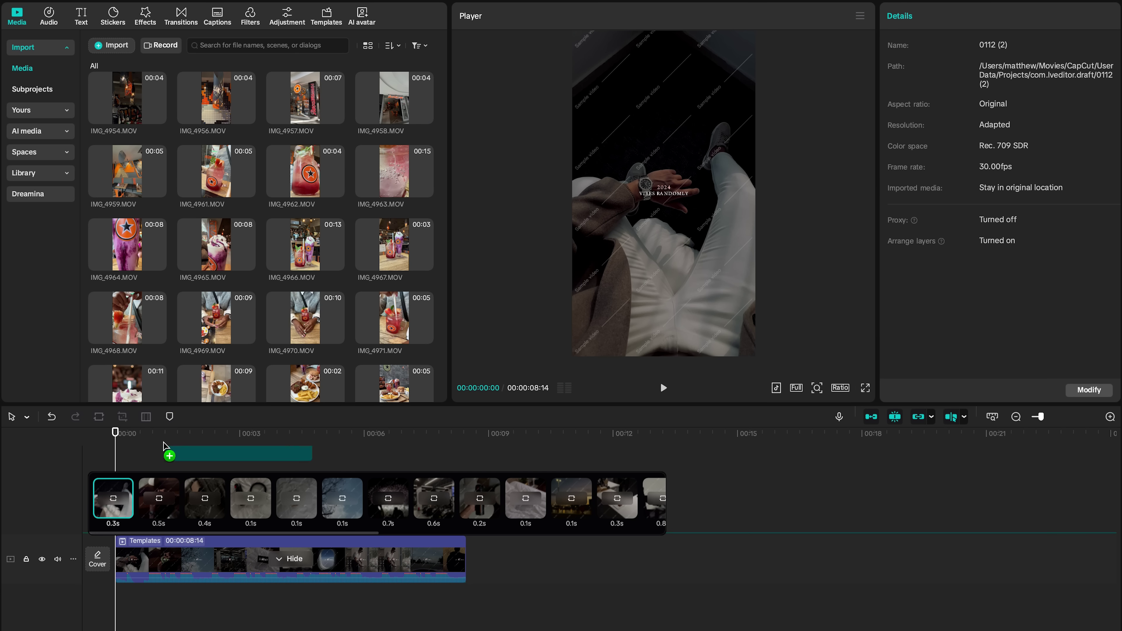
{"action": "left_click_drag", "start_coordinate": [107, 511], "coordinate": [107, 513]}
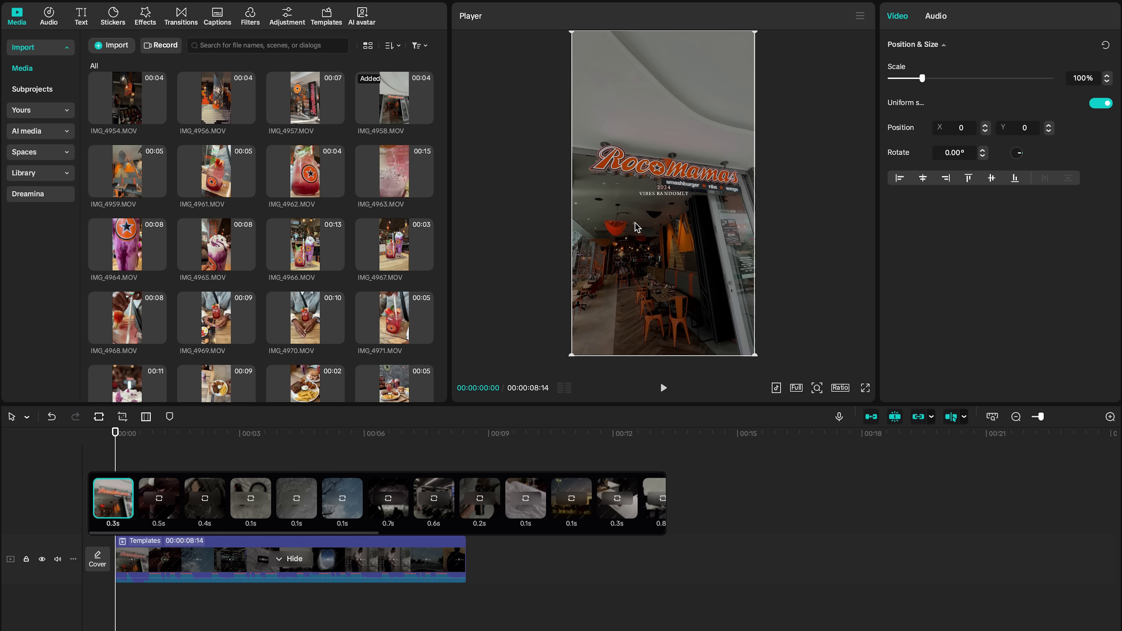
{"action": "key", "text": "ctrl+z"}
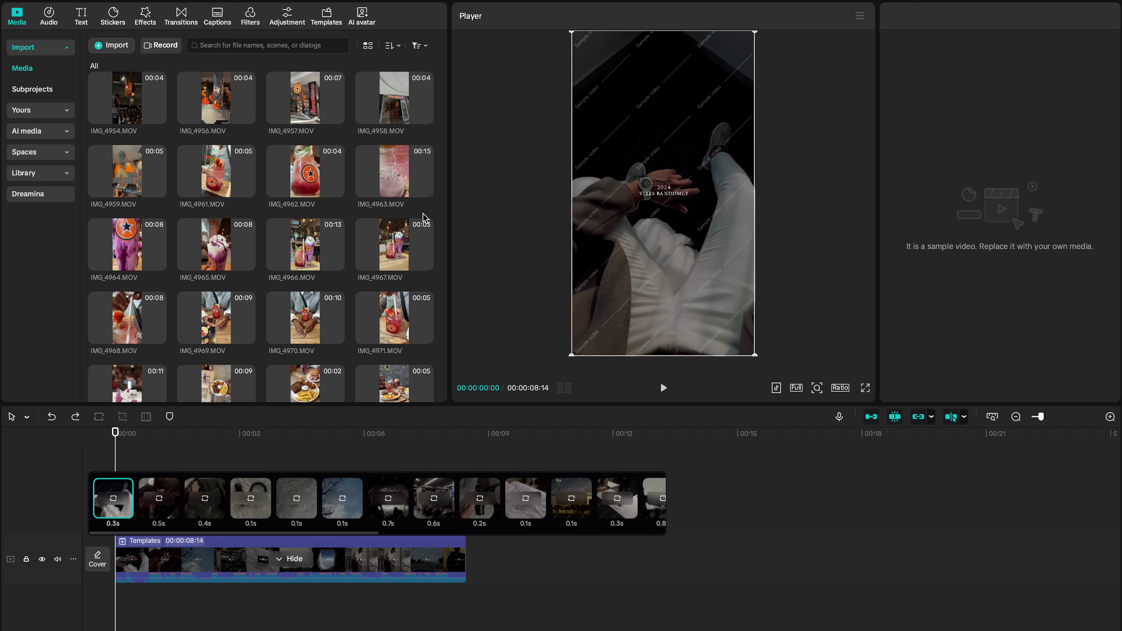
- Select clips IMG_4958 through IMG_4995 and drop them onto the template's slots
{"action": "left_click", "coordinate": [390, 106]}
{"action": "scroll", "coordinate": [398, 265], "scroll_direction": "down", "scroll_amount": 10}
{"action": "left_click", "coordinate": [384, 306], "text": "shift"}
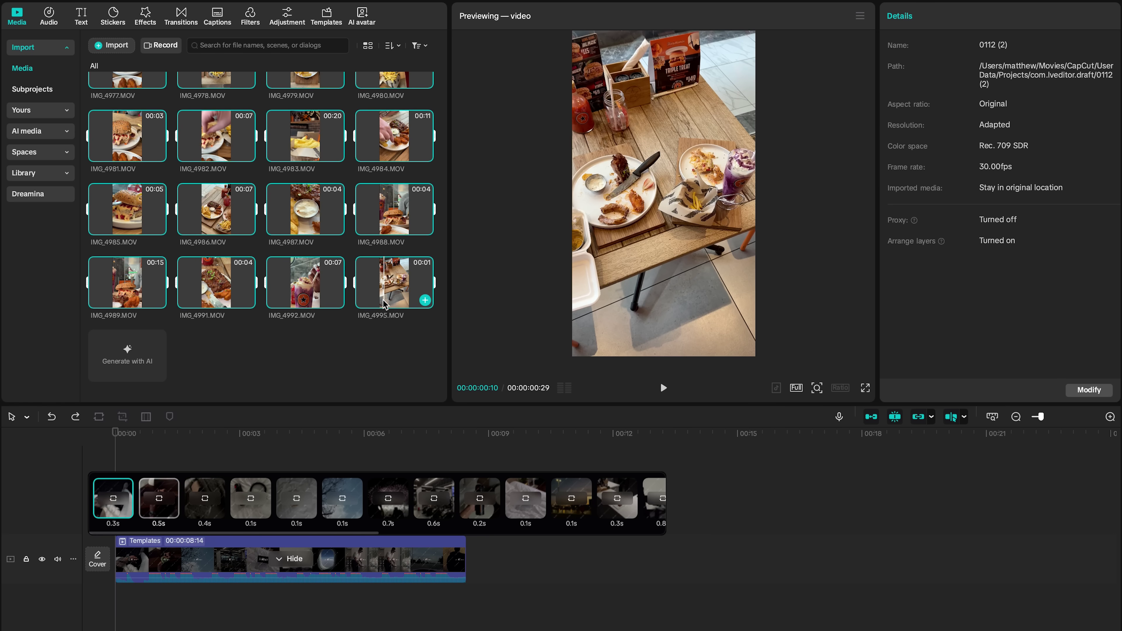
{"action": "scroll", "coordinate": [388, 265], "scroll_direction": "up", "scroll_amount": 10}
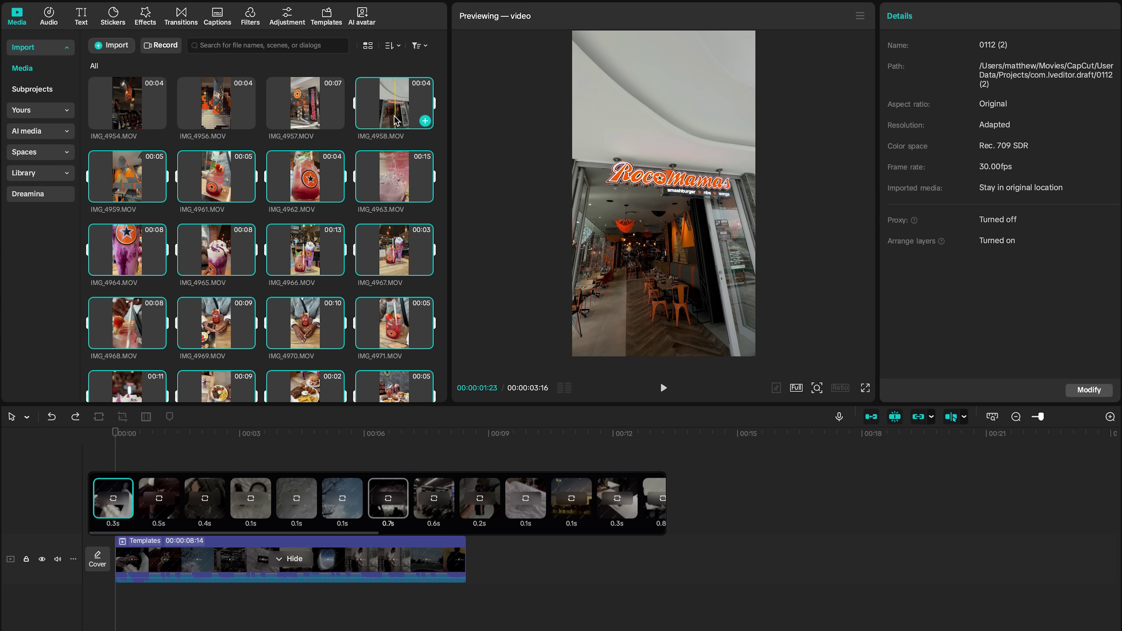
{"action": "left_click_drag", "start_coordinate": [395, 120], "coordinate": [126, 513]}
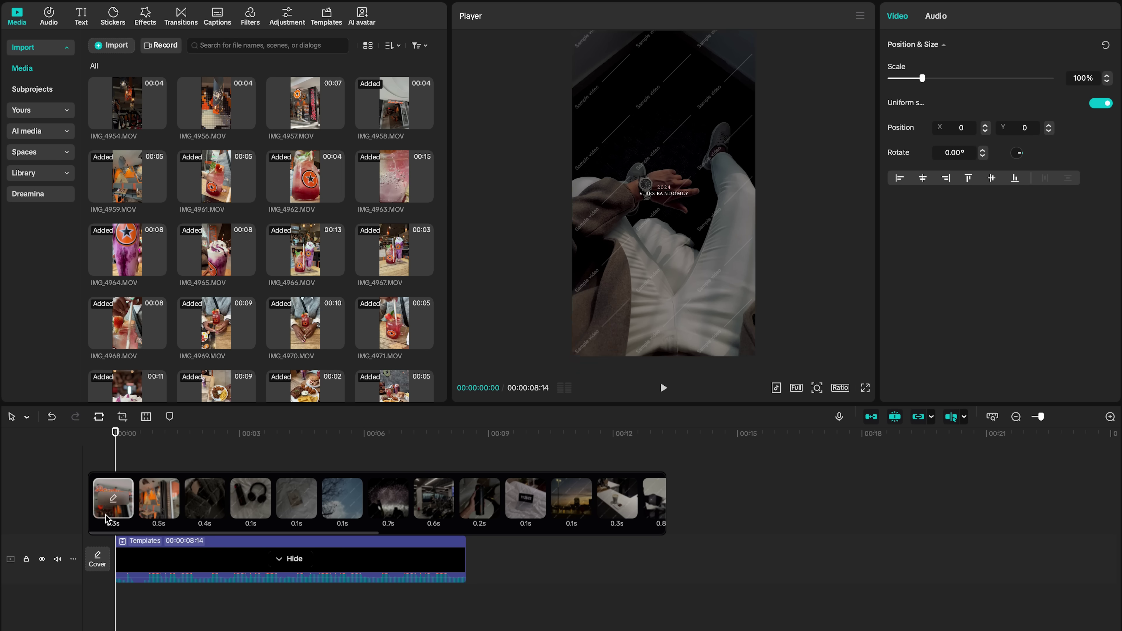
{"action": "scroll", "coordinate": [126, 511], "scroll_direction": "right", "scroll_amount": 10}
{"action": "scroll", "coordinate": [126, 511], "scroll_direction": "right", "scroll_amount": 2}
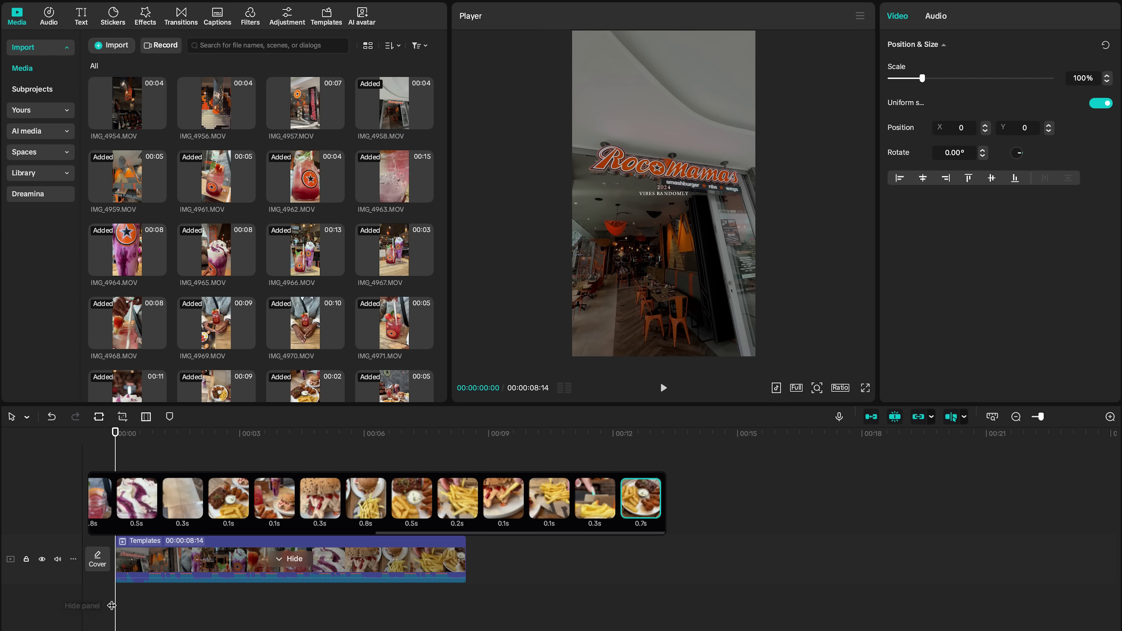
{"action": "key", "text": "space"}
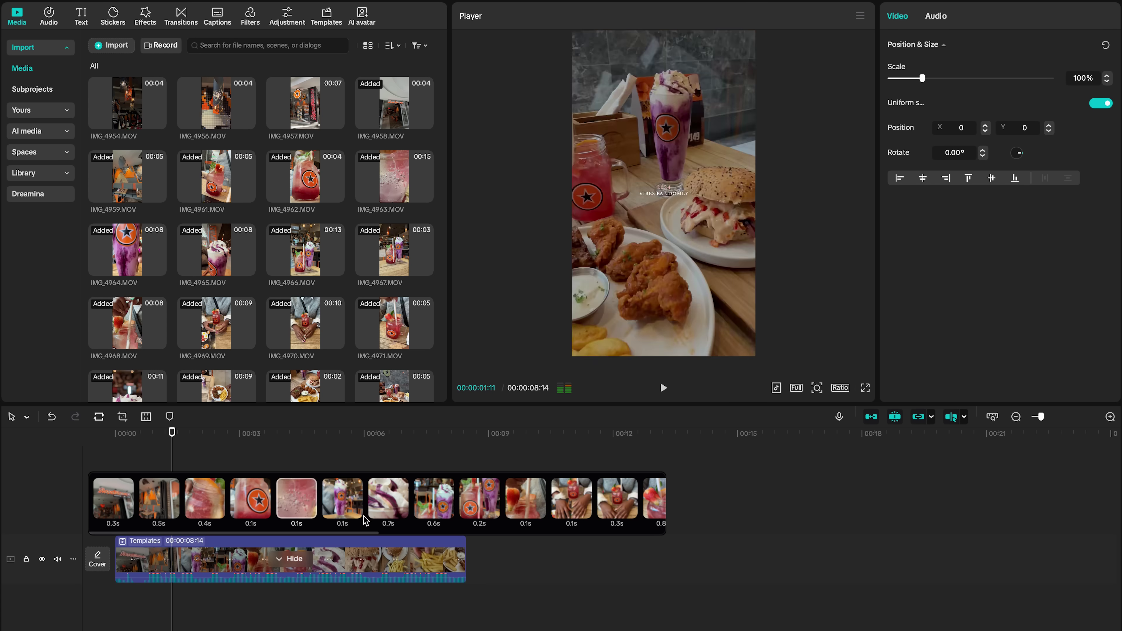
- Trim the first template slot's footage and replace it with the Rocomamas entrance clip
{"action": "scroll", "coordinate": [521, 517], "scroll_direction": "right", "scroll_amount": 3}
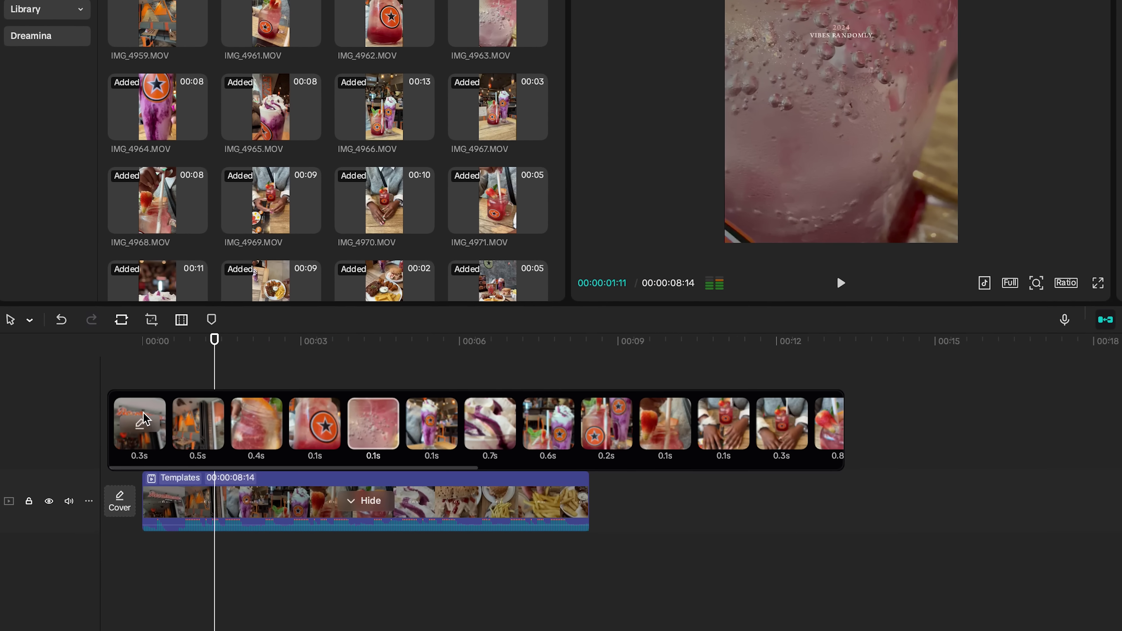
{"action": "right_click", "coordinate": [118, 499]}
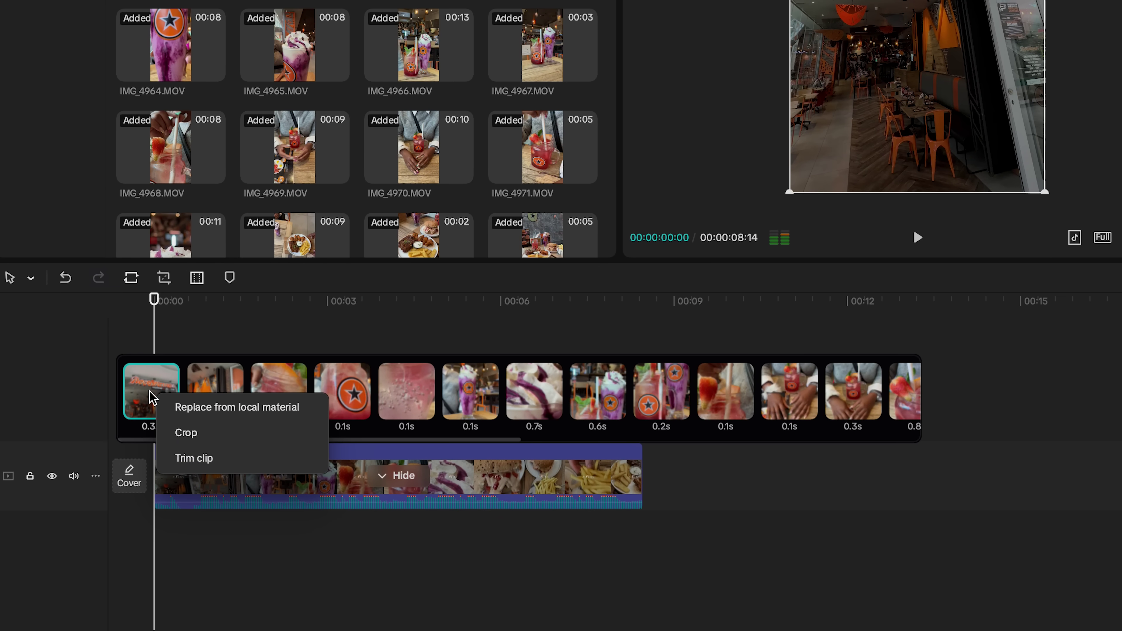
{"action": "left_click", "coordinate": [197, 460]}
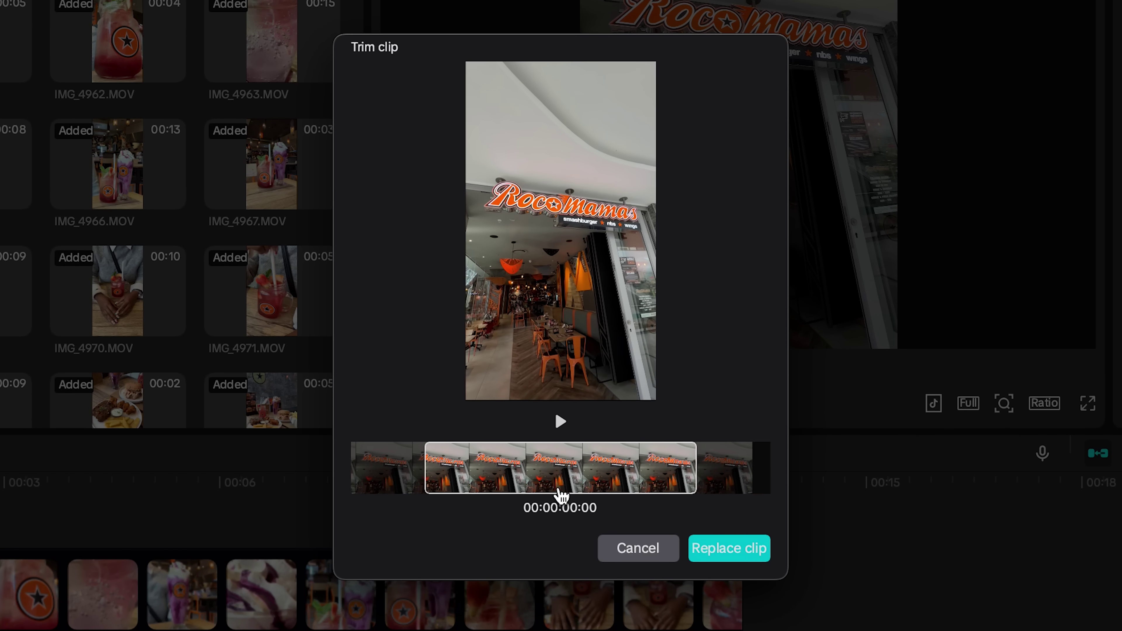
{"action": "scroll", "coordinate": [562, 468], "scroll_direction": "right", "scroll_amount": 3}
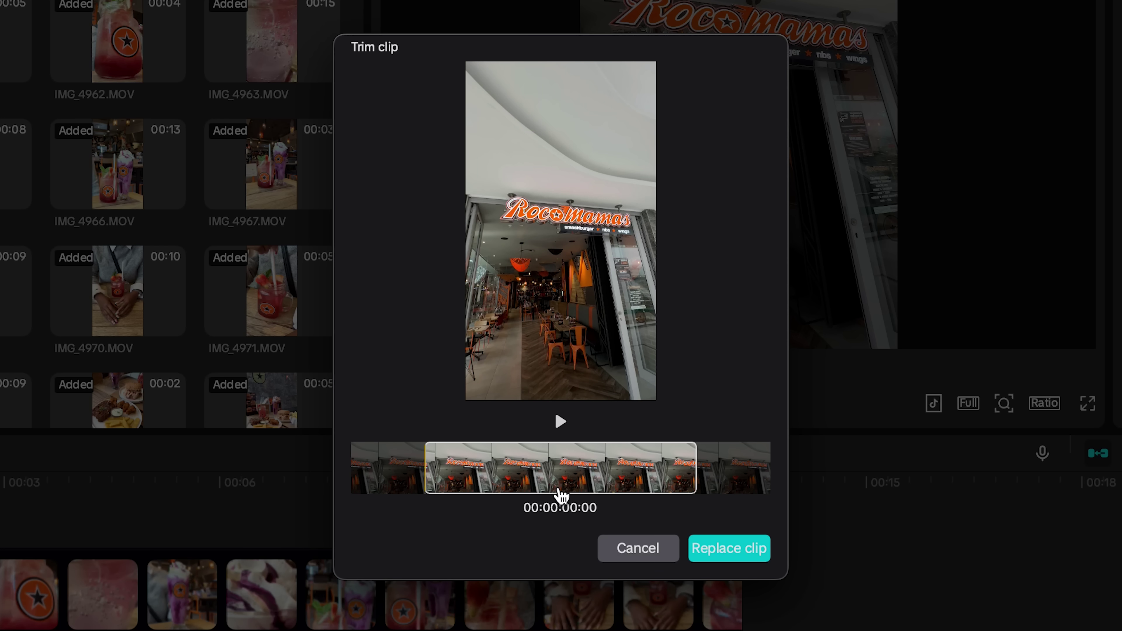
{"action": "scroll", "coordinate": [562, 468], "scroll_direction": "right", "scroll_amount": 3}
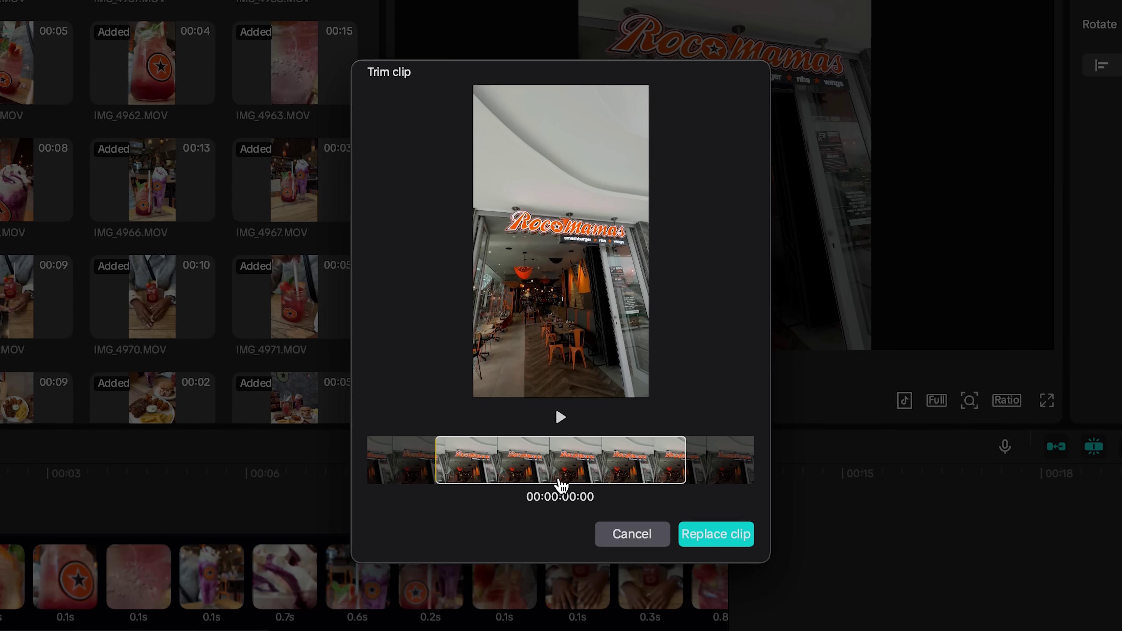
{"action": "left_click", "coordinate": [709, 526]}
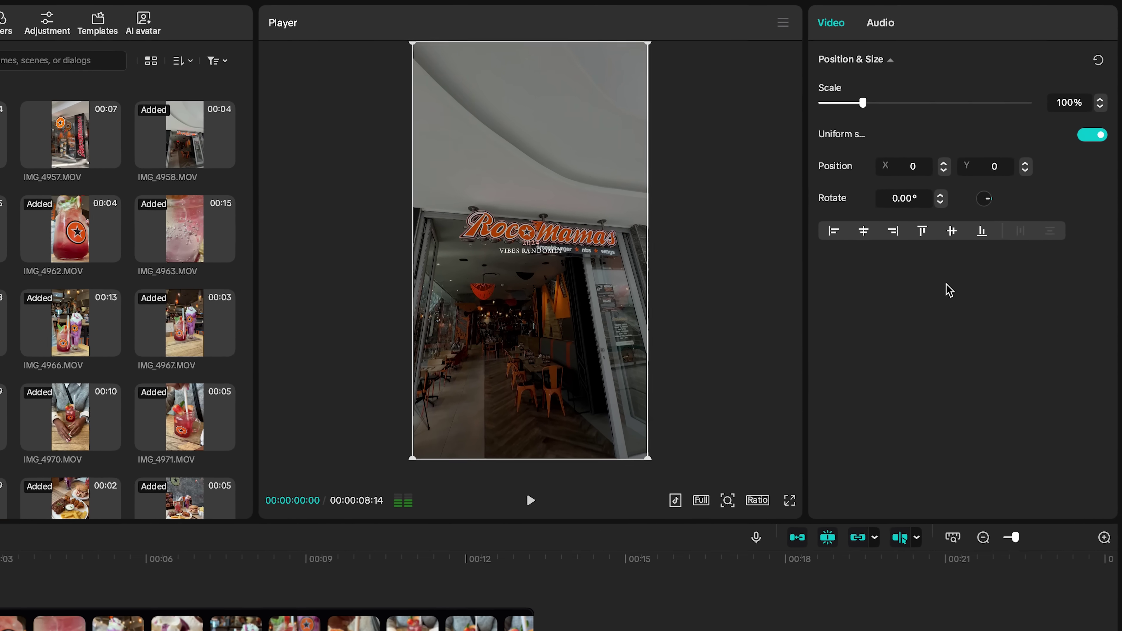
- Shrink the entrance clip to about 83%, restore it to 100%, then select the Templates clip
{"action": "left_click_drag", "start_coordinate": [854, 107], "coordinate": [847, 102]}
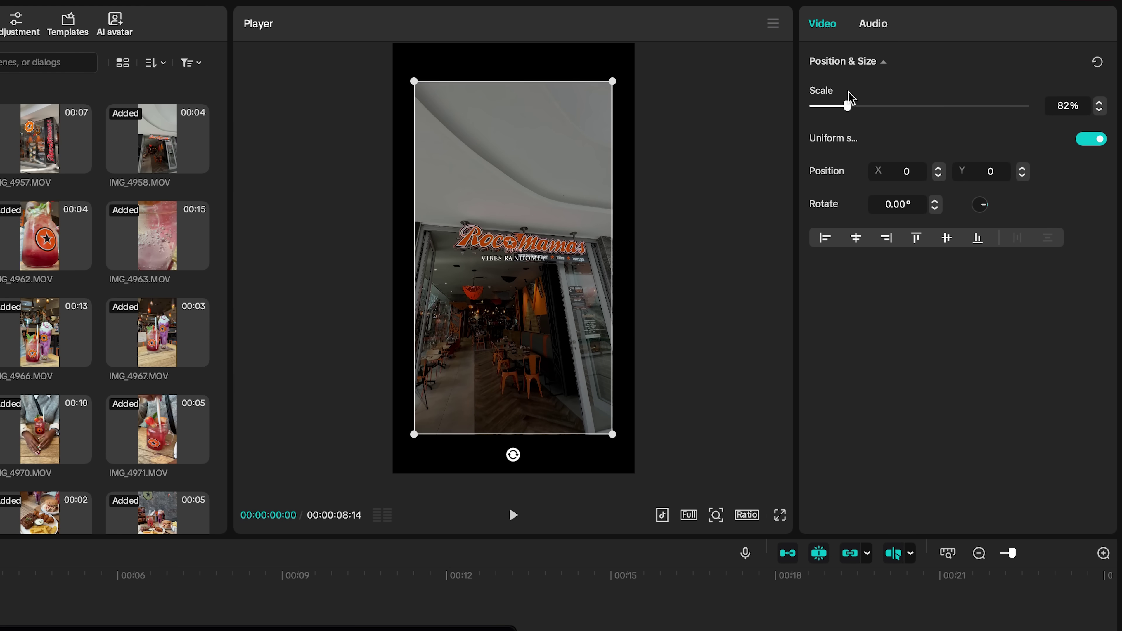
{"action": "left_click_drag", "start_coordinate": [615, 81], "coordinate": [671, 49]}
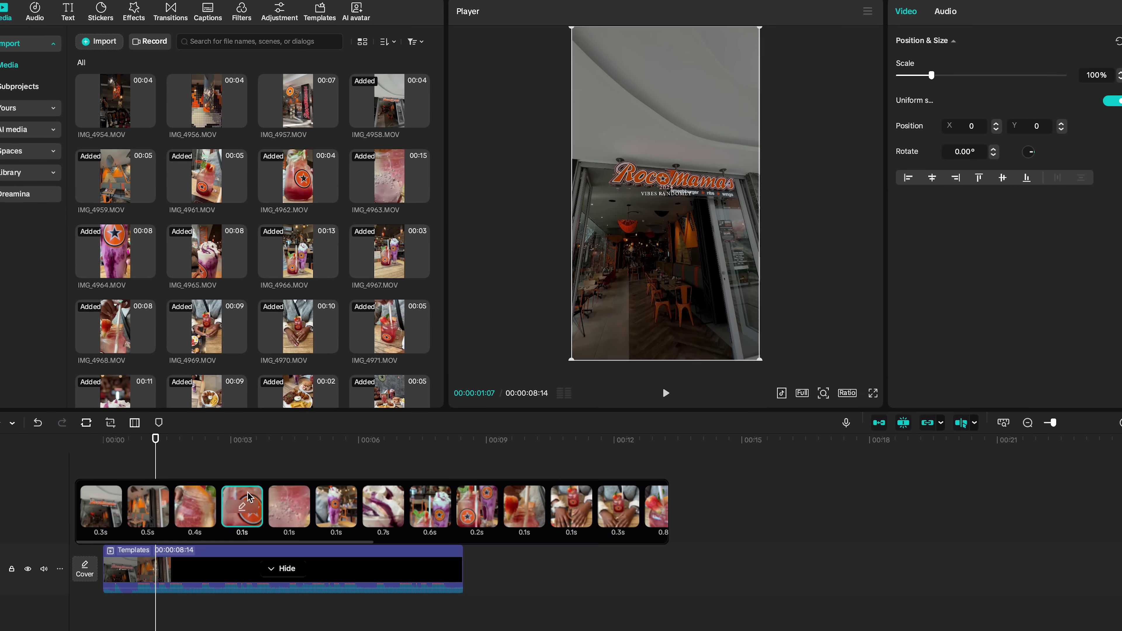
{"action": "left_click", "coordinate": [97, 585]}
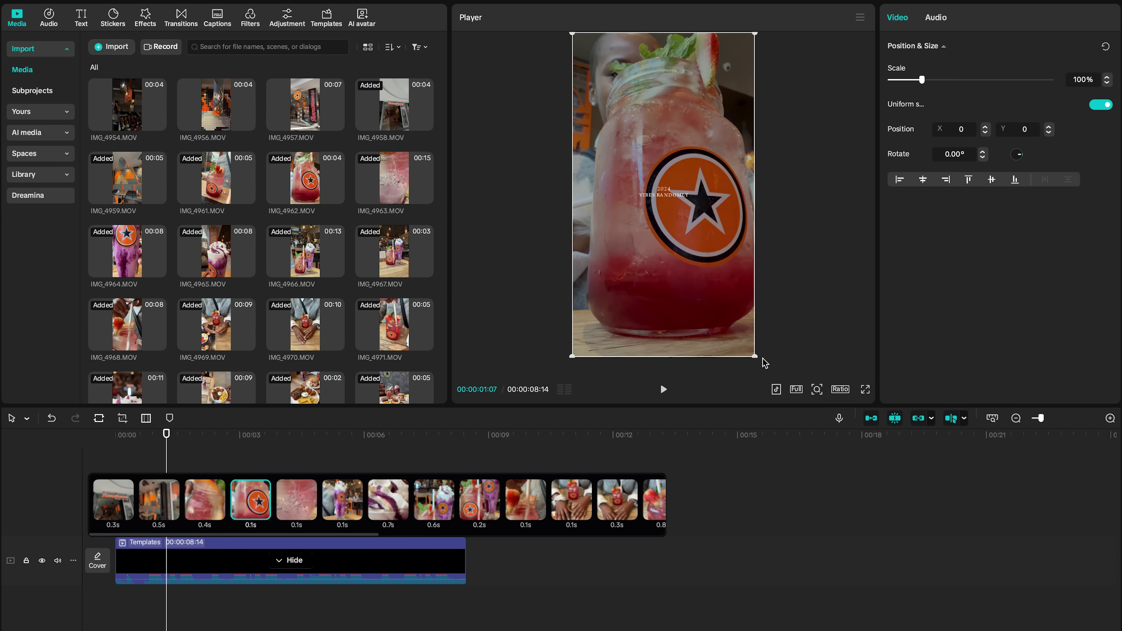
{"action": "left_click", "coordinate": [205, 567]}
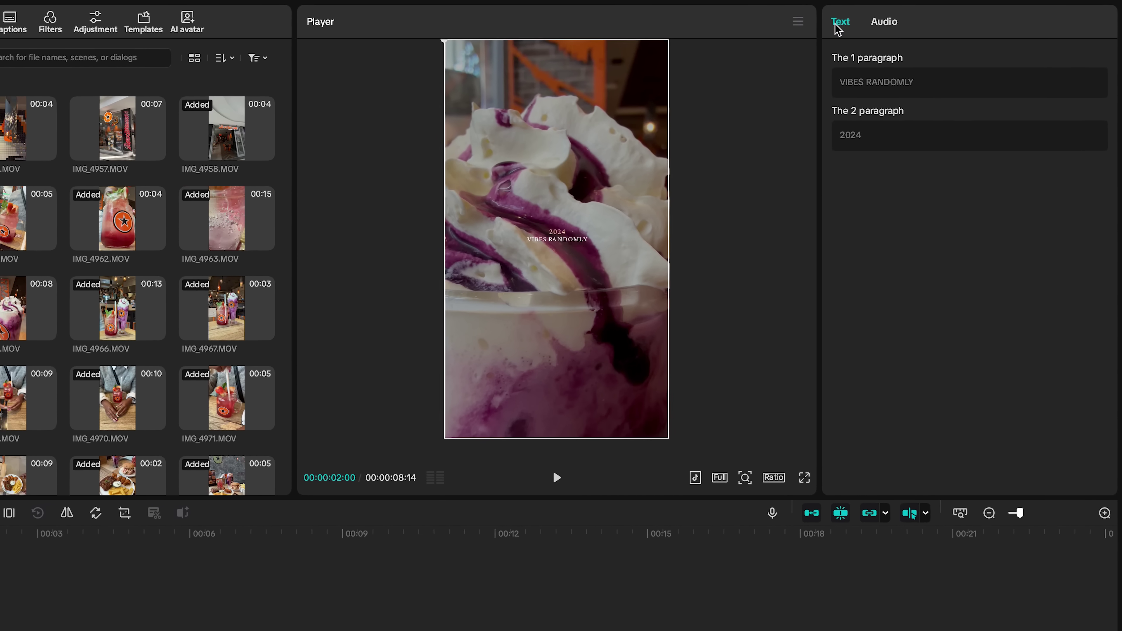
- Change the caption to 'what I ate at Roccos', drop the 2024 line, and play back to check
{"action": "left_click", "coordinate": [888, 97]}
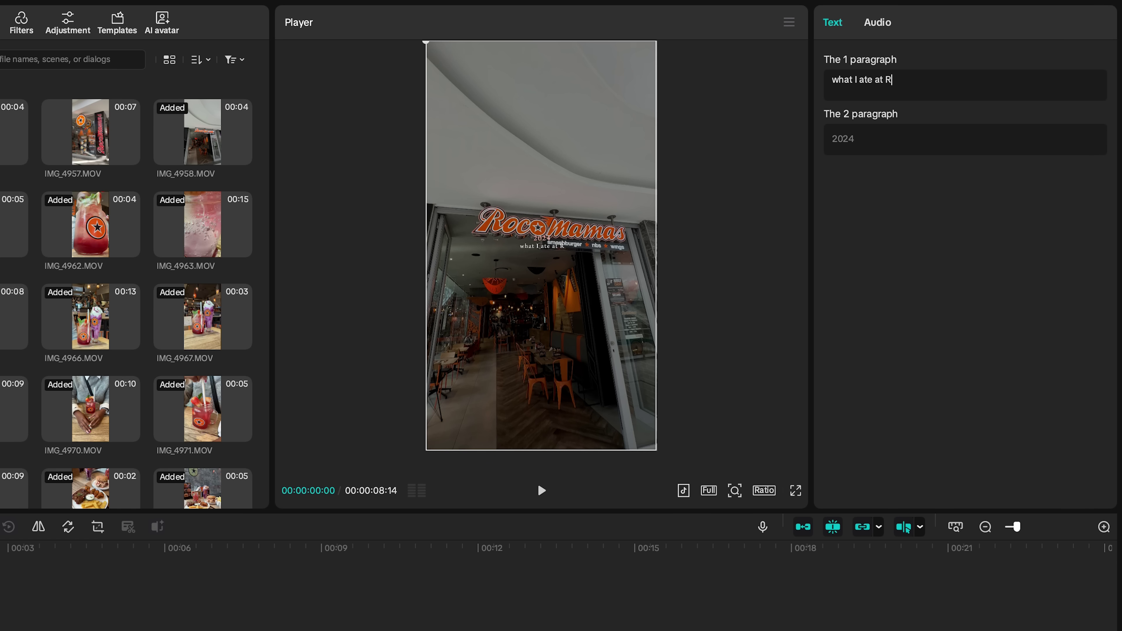
{"action": "type", "text": "cos"}
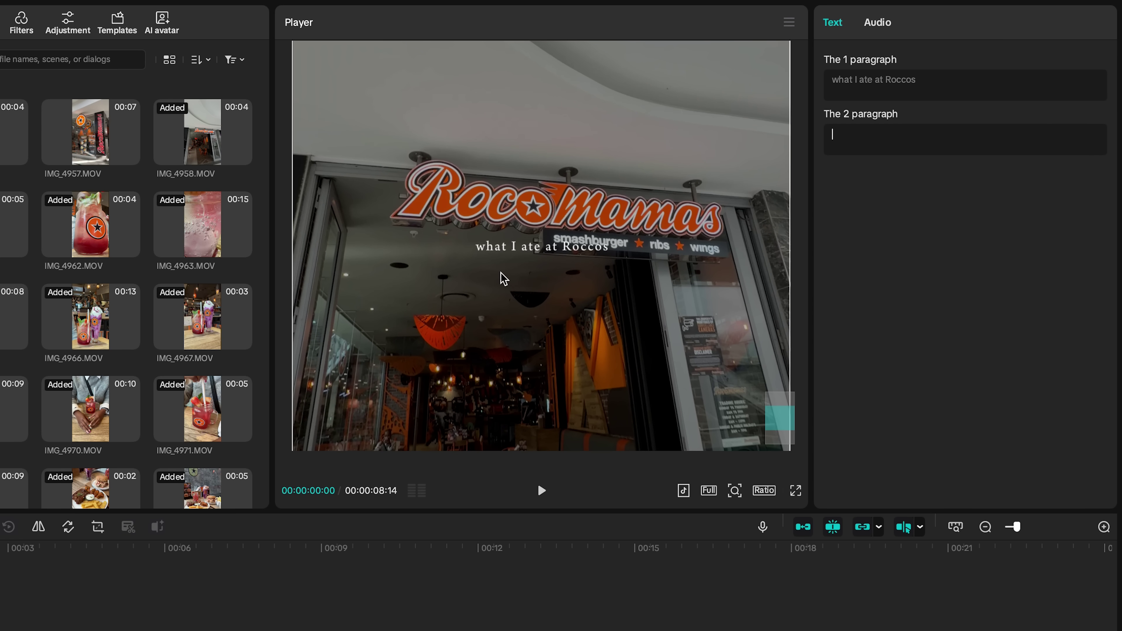
{"action": "left_click", "coordinate": [689, 306]}
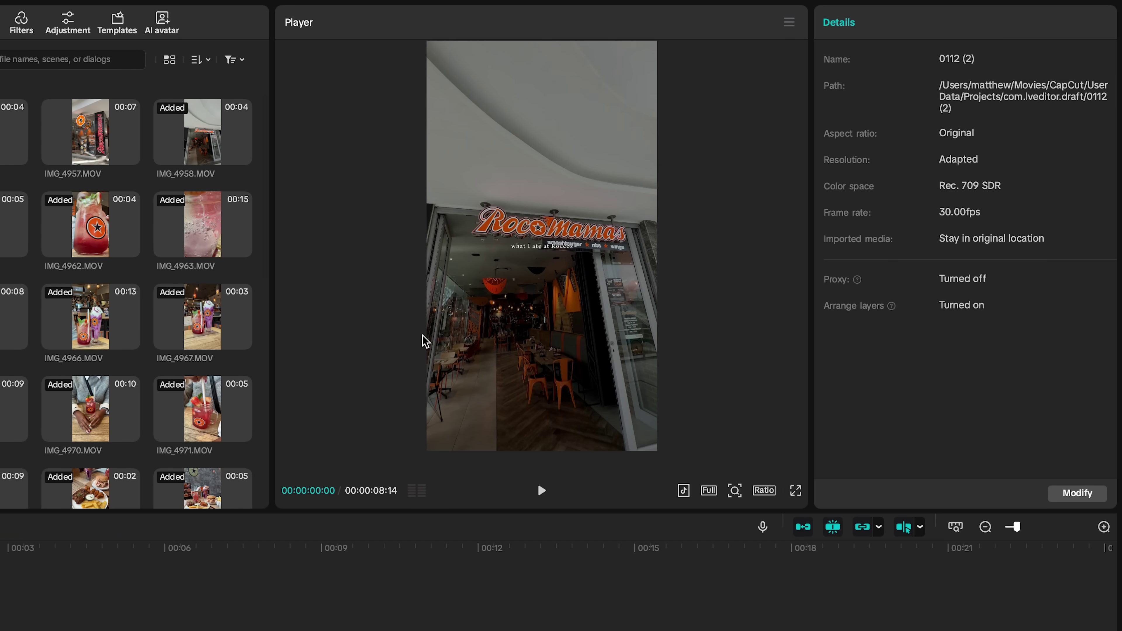
{"action": "left_click", "coordinate": [530, 247]}
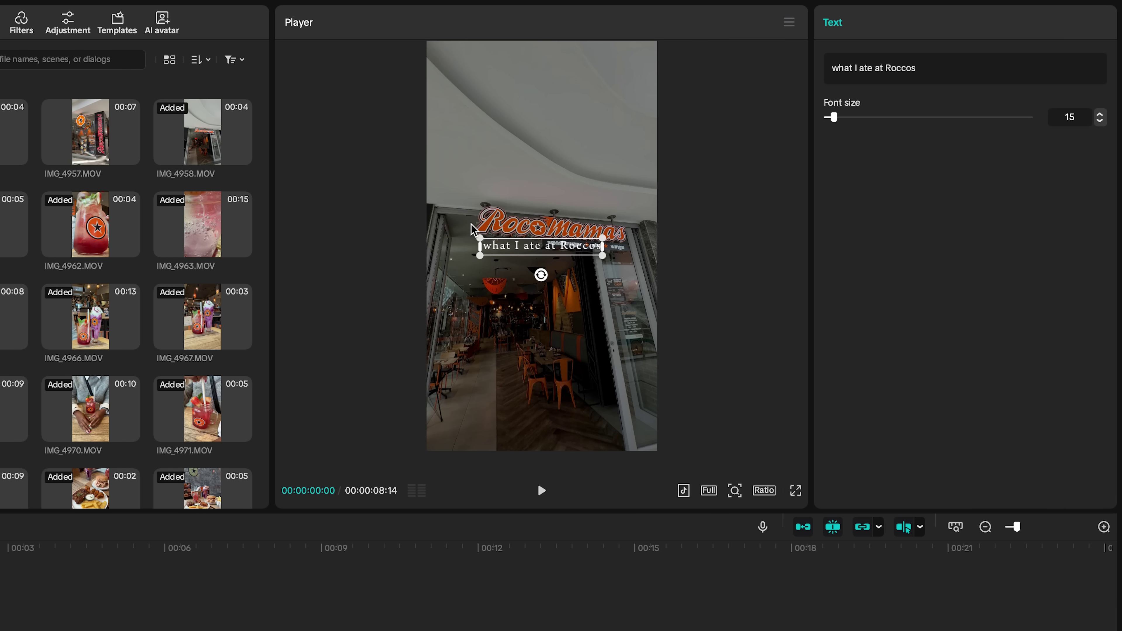
{"action": "key", "text": "Down"}
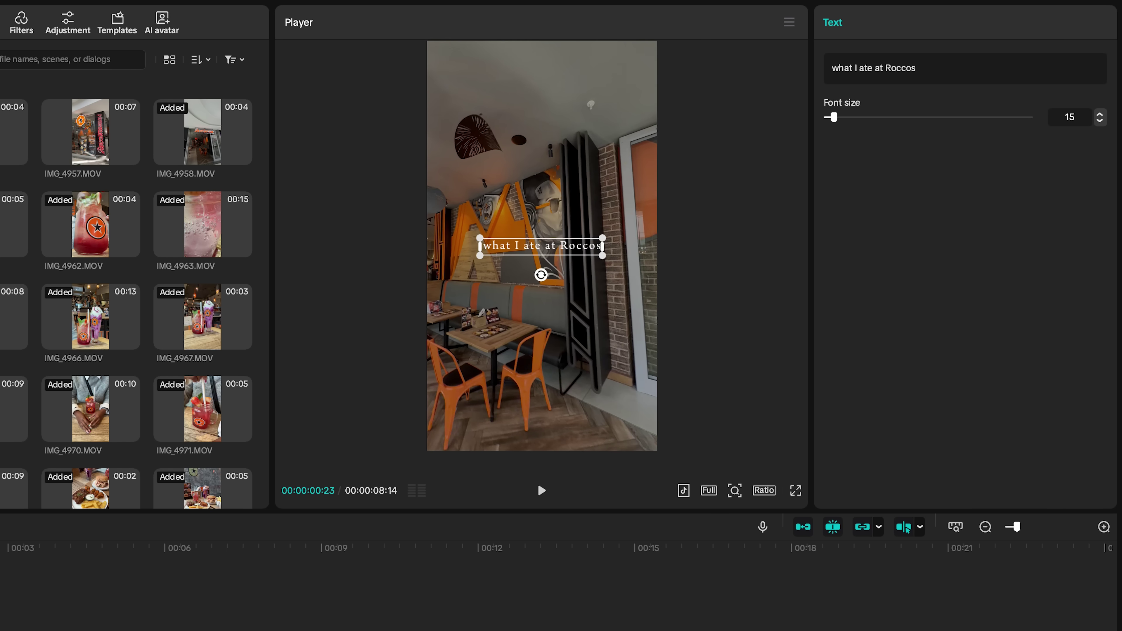
{"action": "key", "text": "Down"}
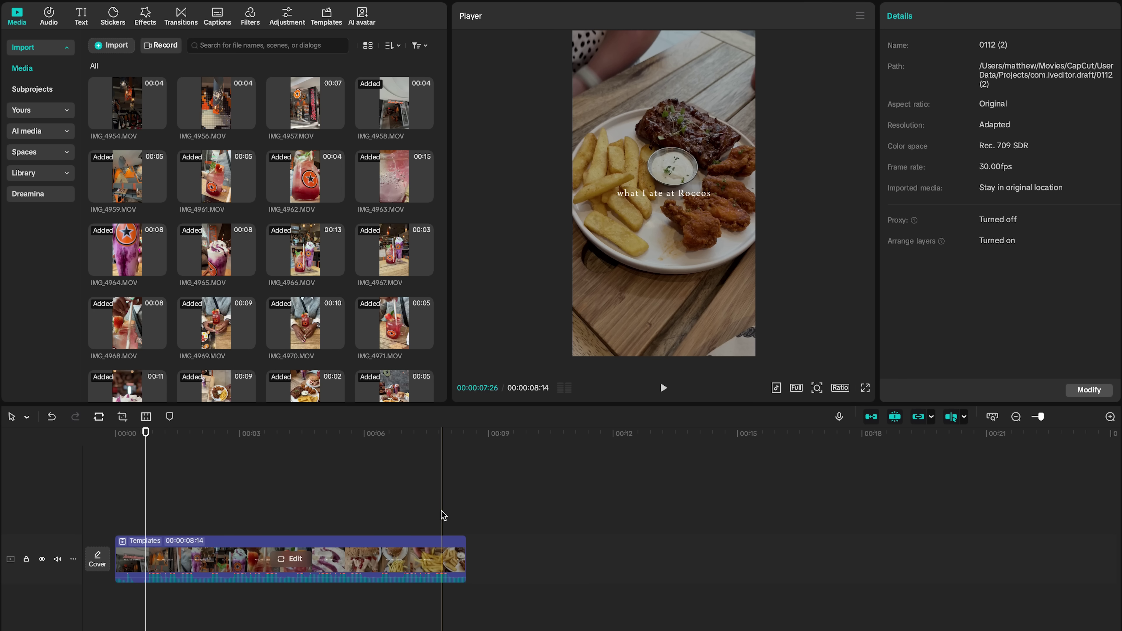
- Add a Custom adjustment layer and stretch it across the whole template
{"action": "left_click", "coordinate": [287, 15]}
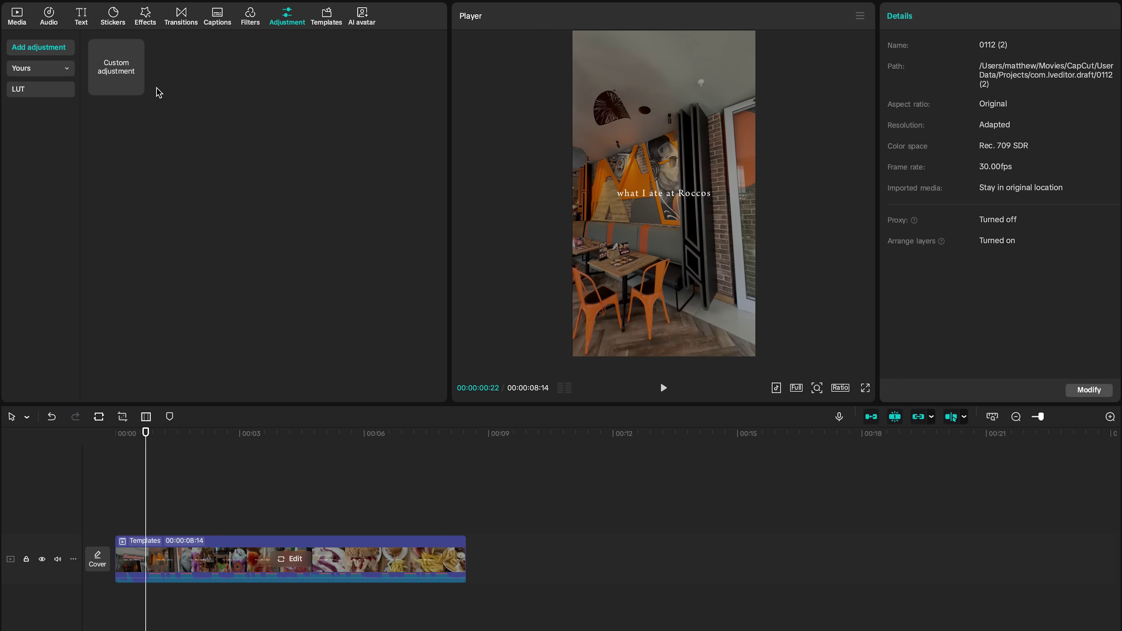
{"action": "left_click", "coordinate": [137, 91]}
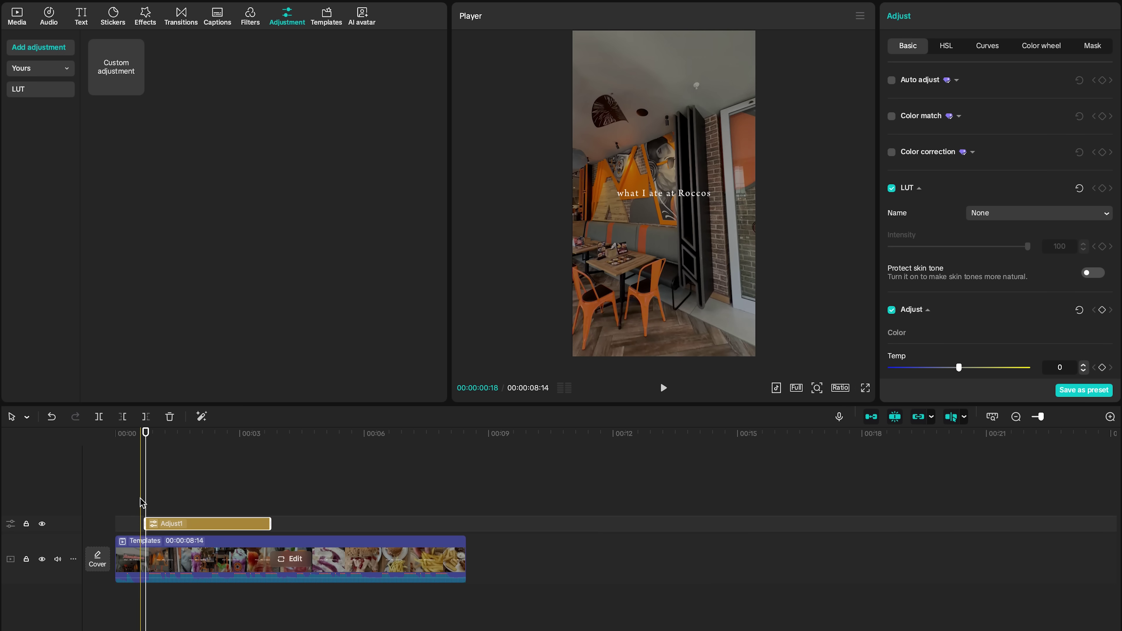
{"action": "left_click_drag", "start_coordinate": [145, 524], "coordinate": [115, 524]}
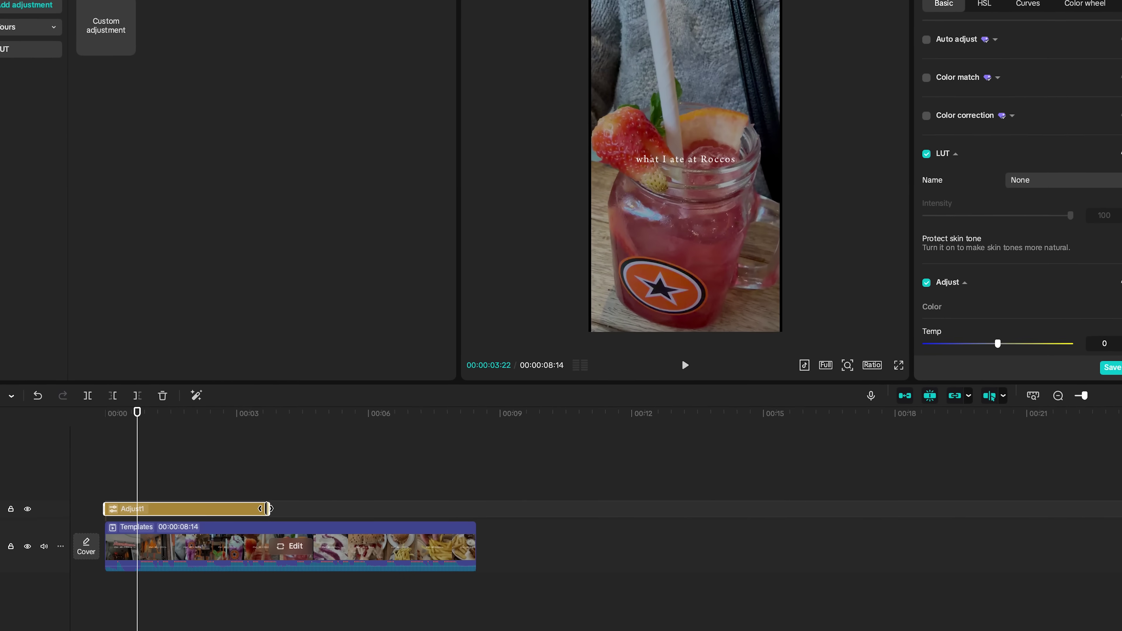
{"action": "left_click_drag", "start_coordinate": [281, 519], "coordinate": [467, 519]}
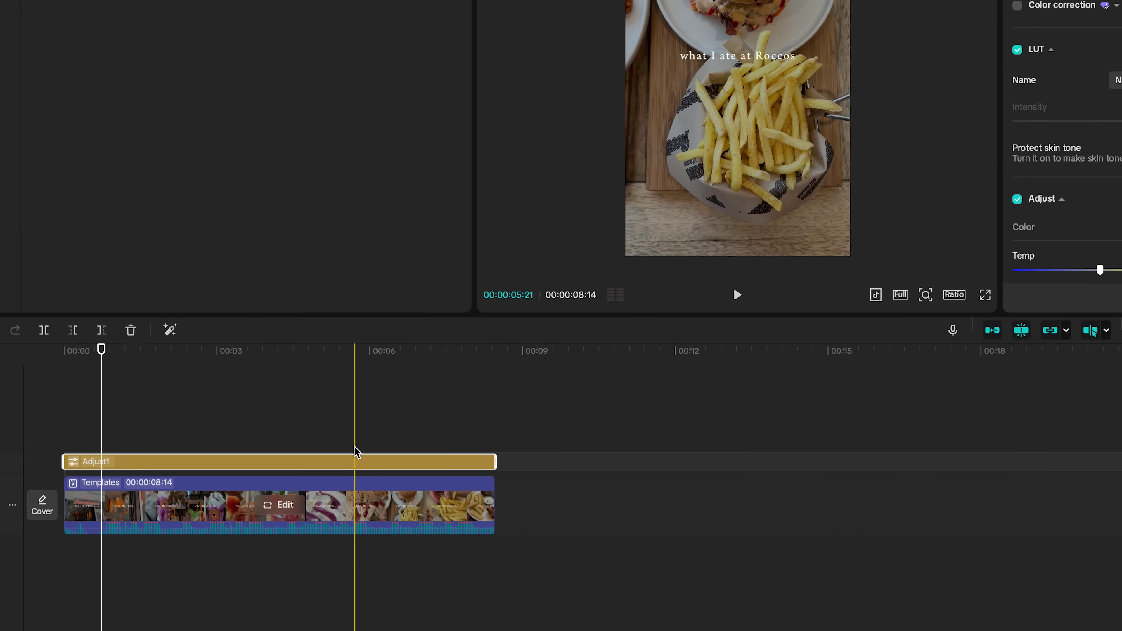
- Set the adjustment layer to Saturation 21, Exposure 14 and Contrast 8
{"action": "scroll", "coordinate": [1060, 199], "scroll_direction": "down", "scroll_amount": 4}
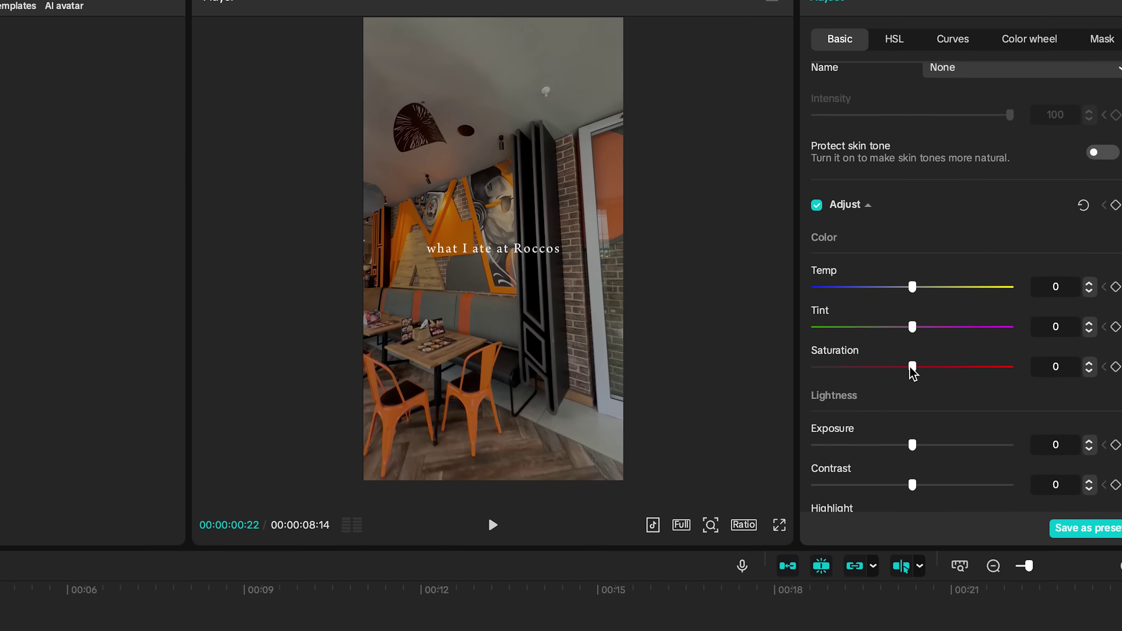
{"action": "left_click_drag", "start_coordinate": [973, 294], "coordinate": [1012, 294]}
{"action": "scroll", "coordinate": [982, 288], "scroll_direction": "down", "scroll_amount": 2}
{"action": "left_click_drag", "start_coordinate": [892, 403], "coordinate": [894, 377]}
{"action": "scroll", "coordinate": [907, 410], "scroll_direction": "down", "scroll_amount": 2}
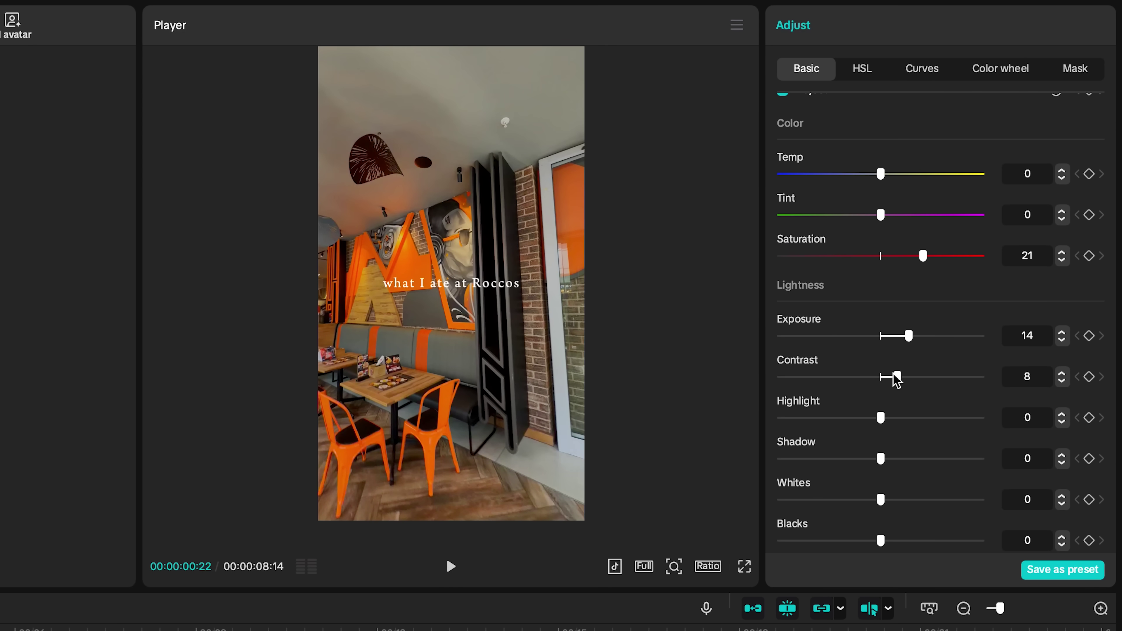